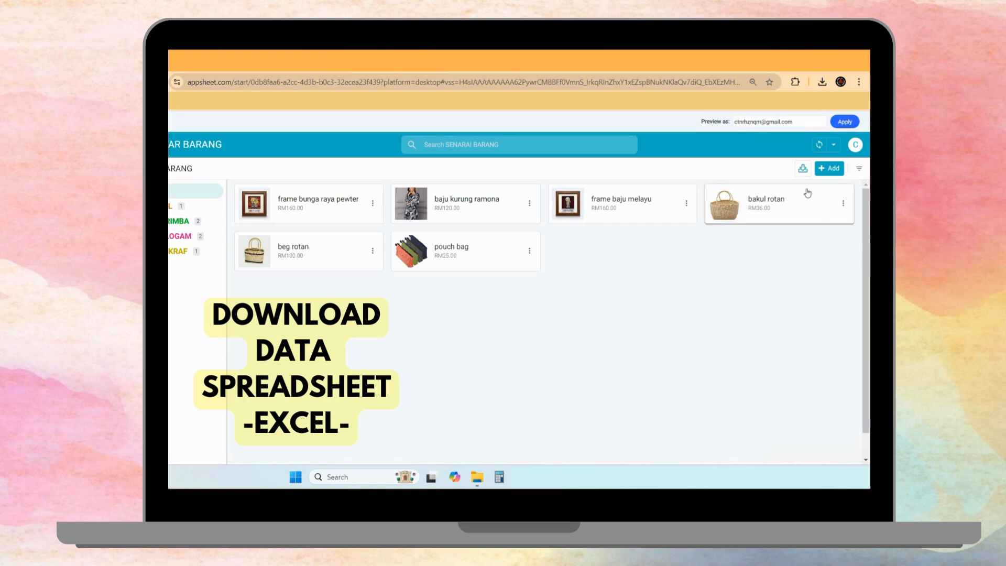
Step: Download the data file from the SENARAI BARANG view and confirm the download
click(803, 169)
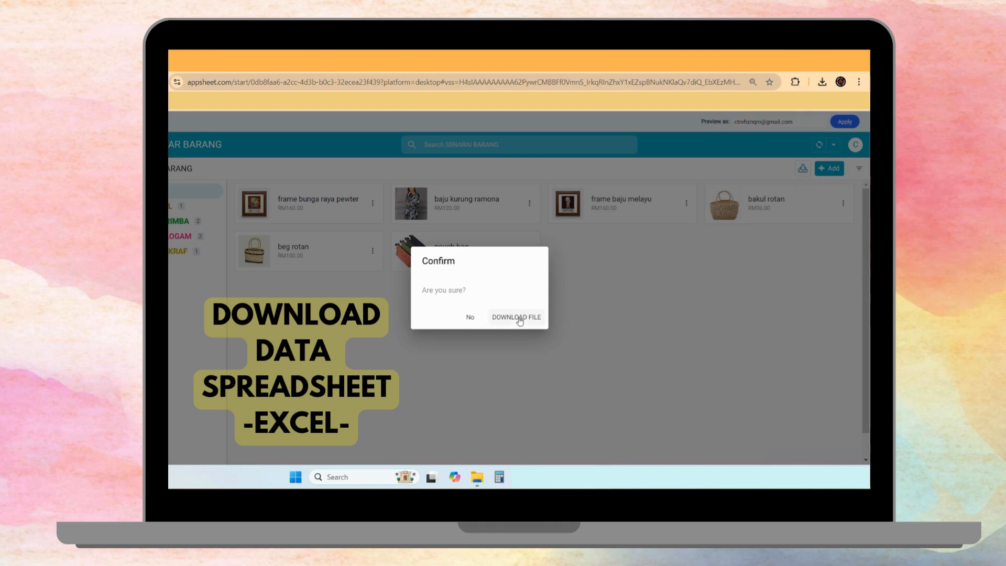
click(520, 319)
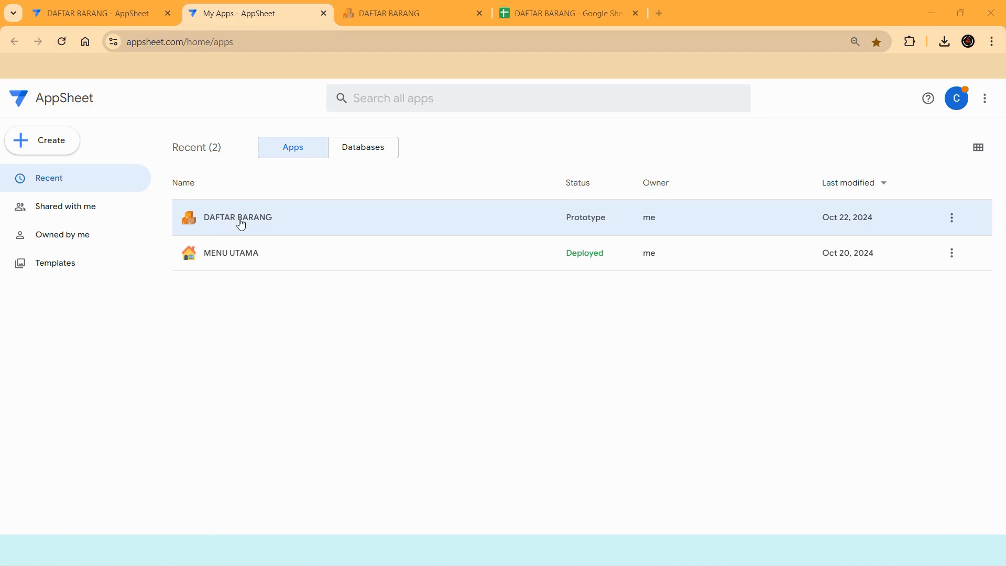
Step: Open the DAFTAR BARANG app's Behavior actions, and view its DAFTAR BARANG spreadsheet in Google Sheets
click(241, 224)
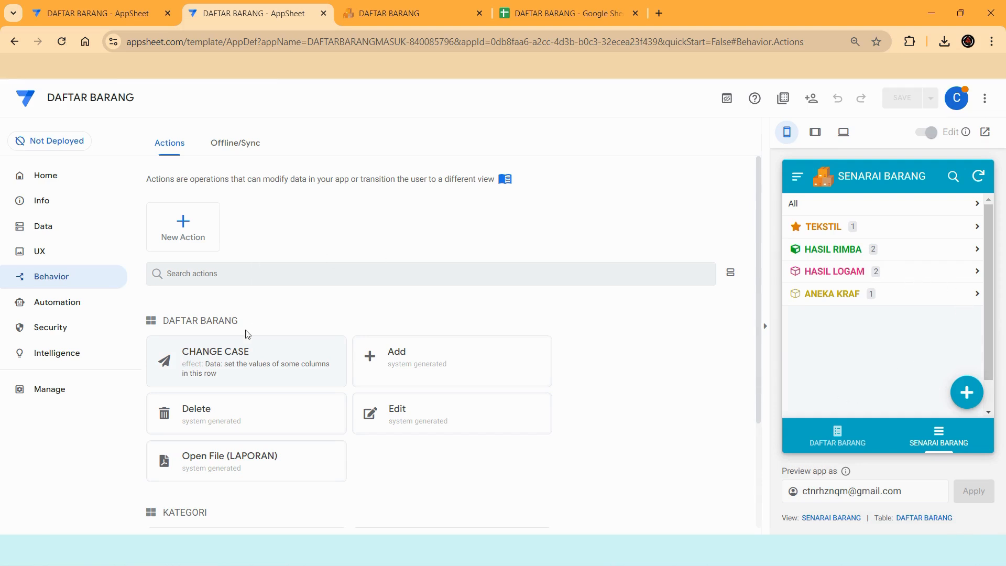
click(38, 277)
click(576, 17)
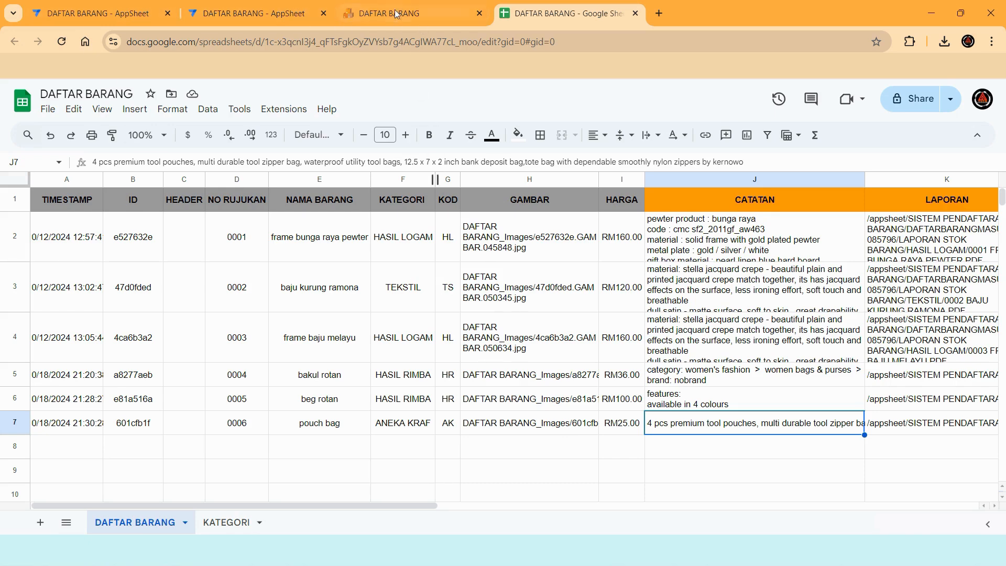
Step: Return to the AppSheet editor and create a new Behavior action named DOWNLOAD FILE
click(211, 12)
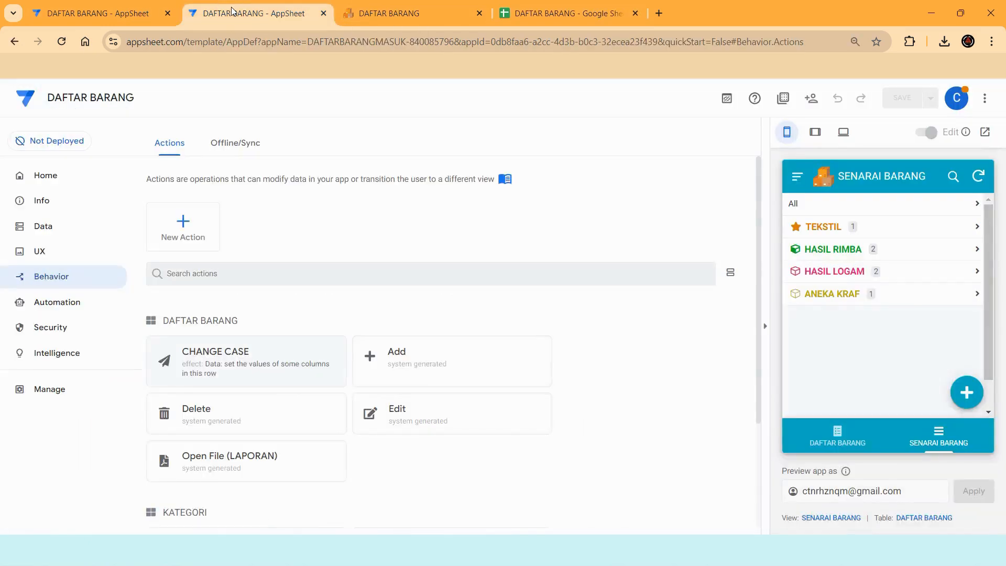
click(55, 277)
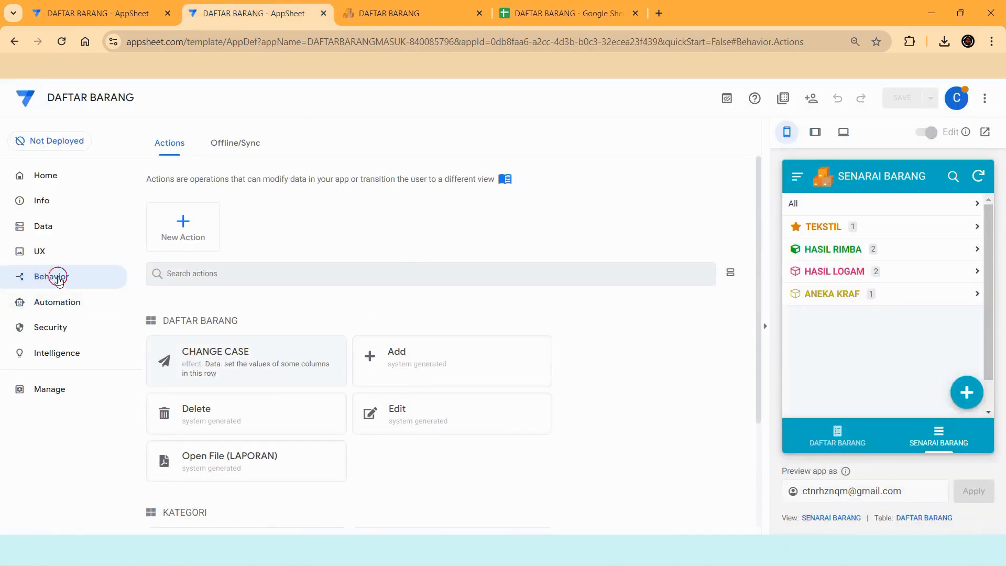
click(186, 235)
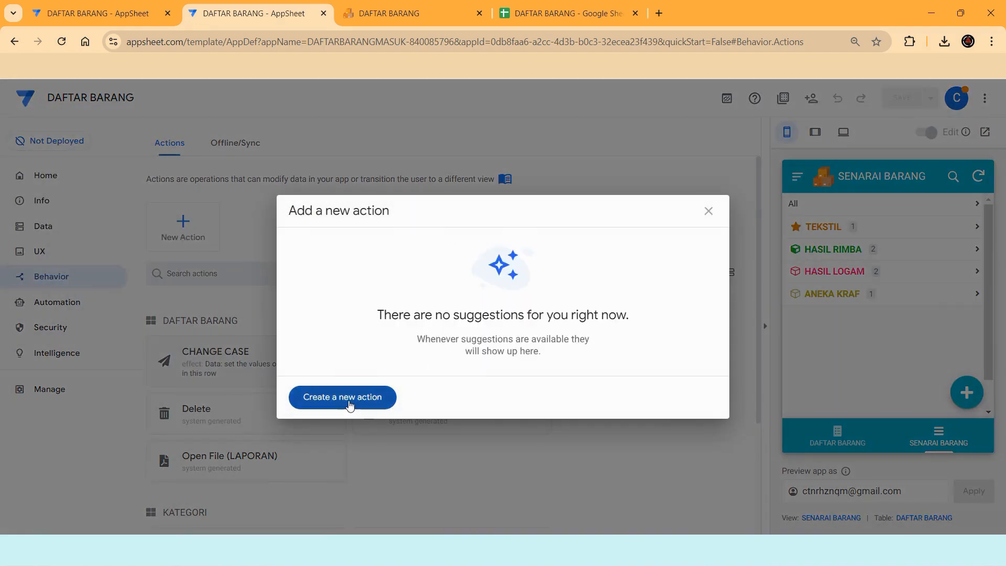
click(343, 403)
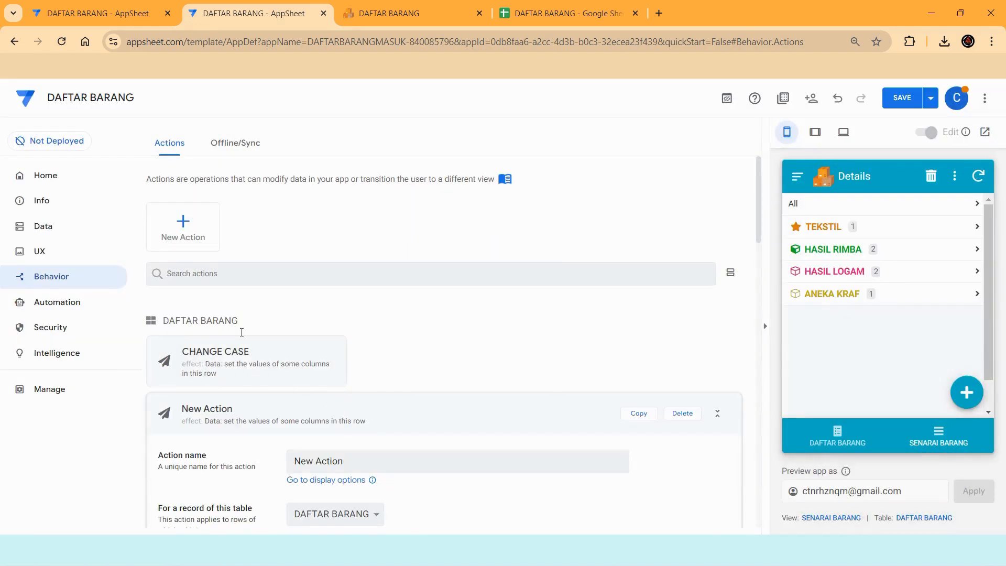
drag(416, 460, 244, 461)
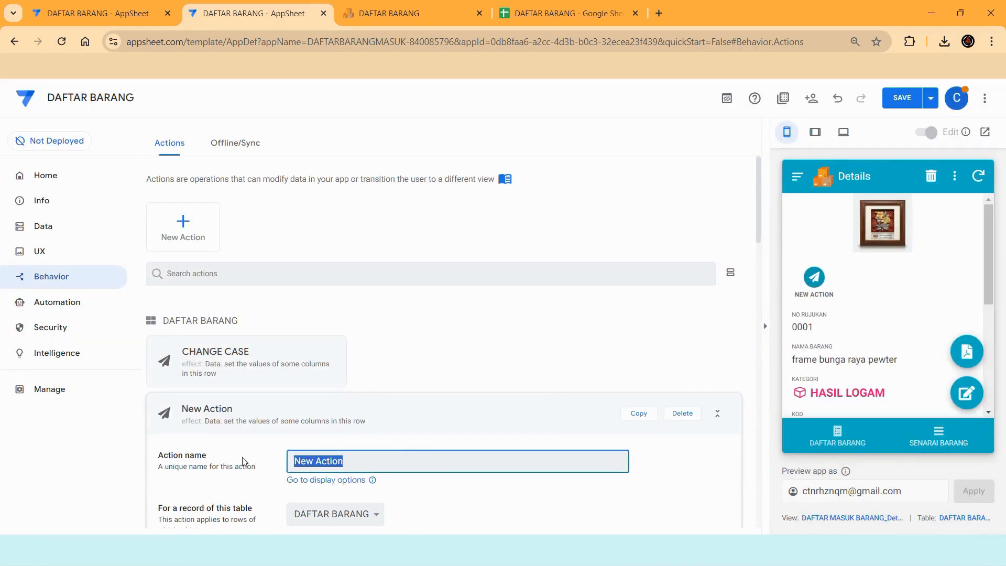
text(DOWNLOAD FILE)
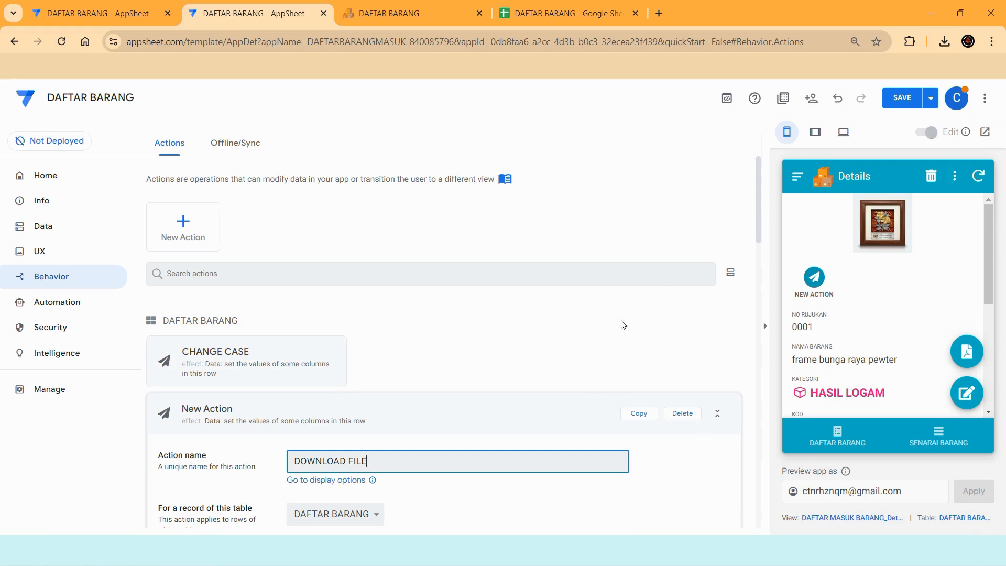
Step: Keep DAFTAR BARANG as the action's table and set its type to External: open a file
scroll(561, 338, down, 5)
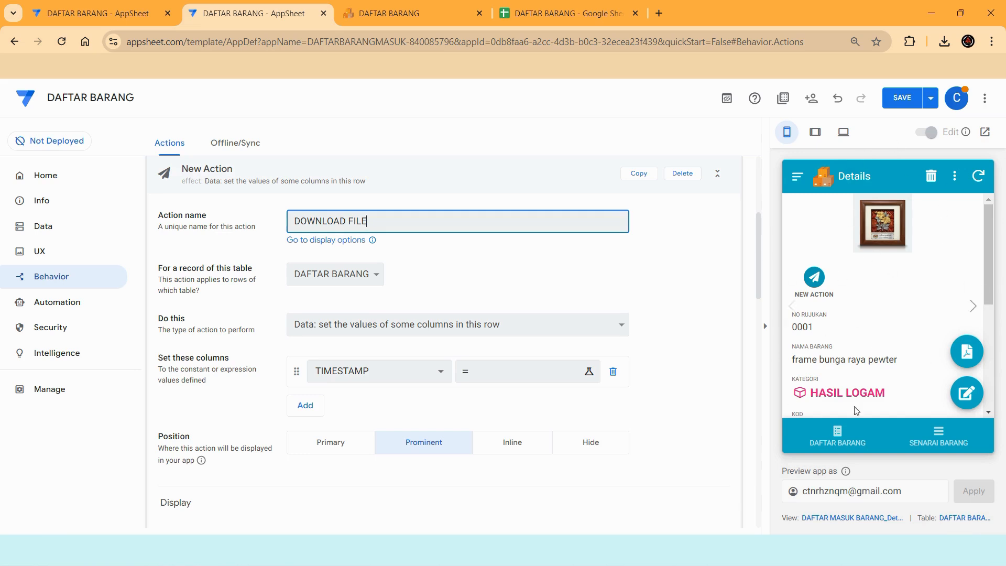
click(365, 329)
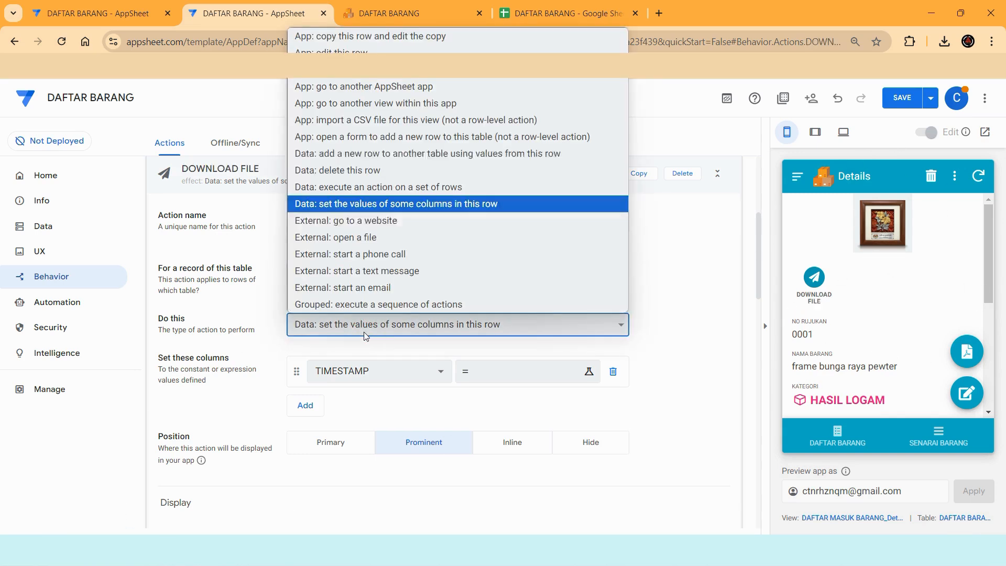
click(242, 301)
click(335, 275)
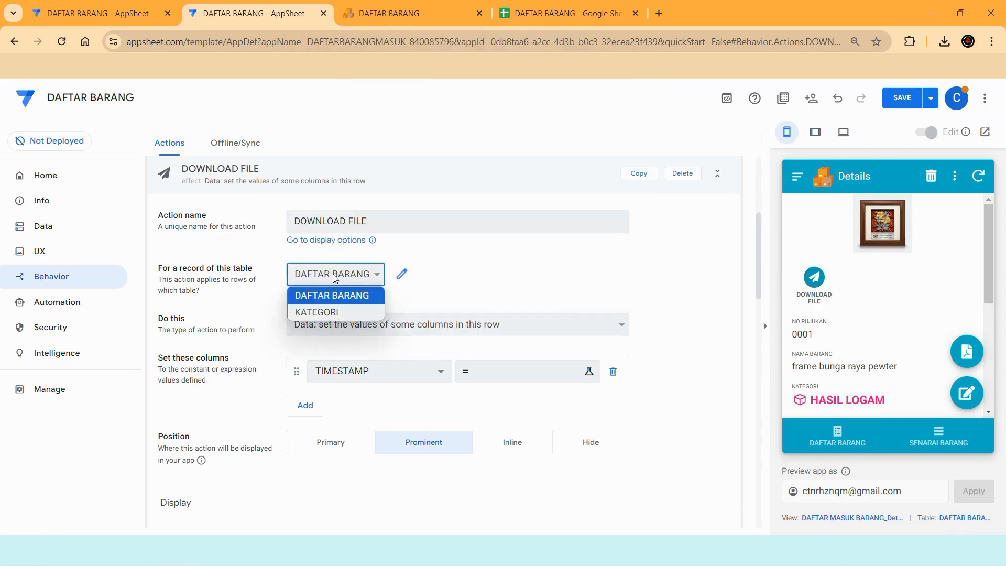
click(472, 290)
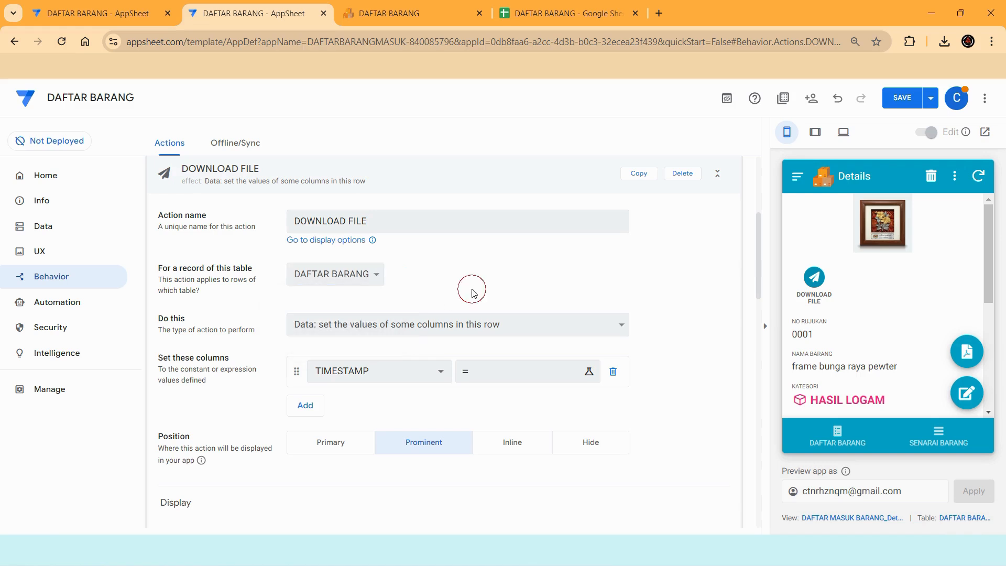
click(330, 326)
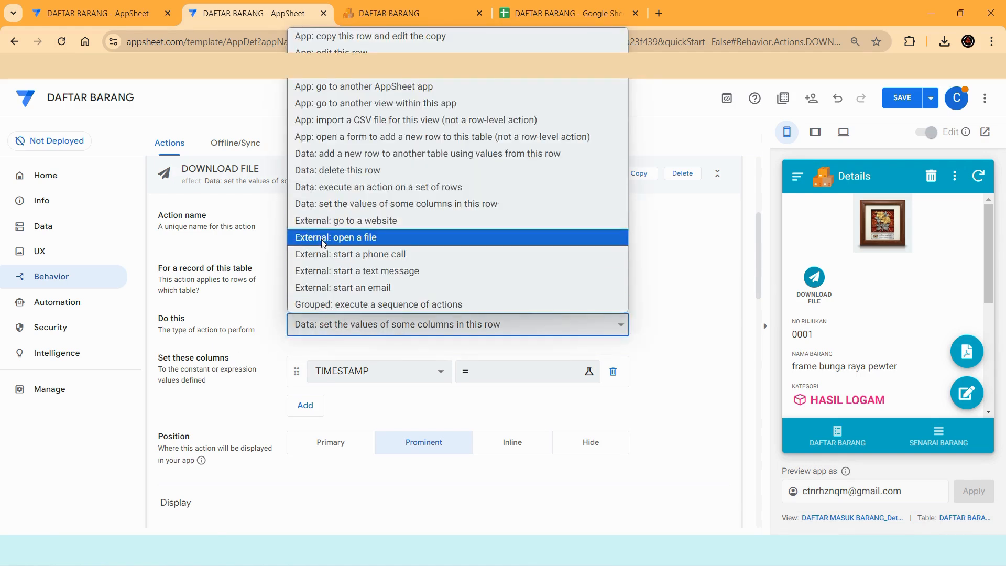
click(371, 242)
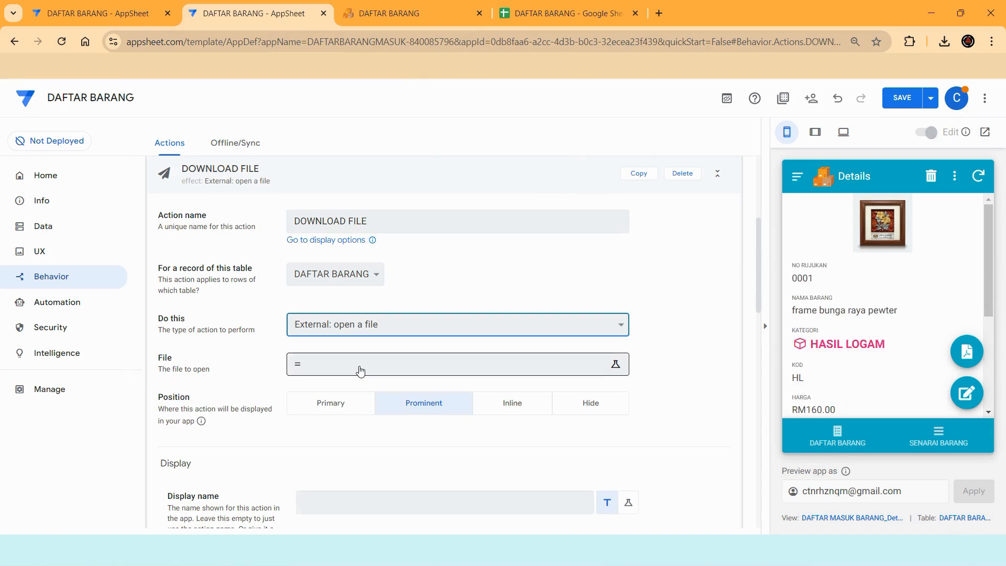
Step: Switch to Google Sheets and copy the DAFTAR BARANG spreadsheet's full URL
click(559, 13)
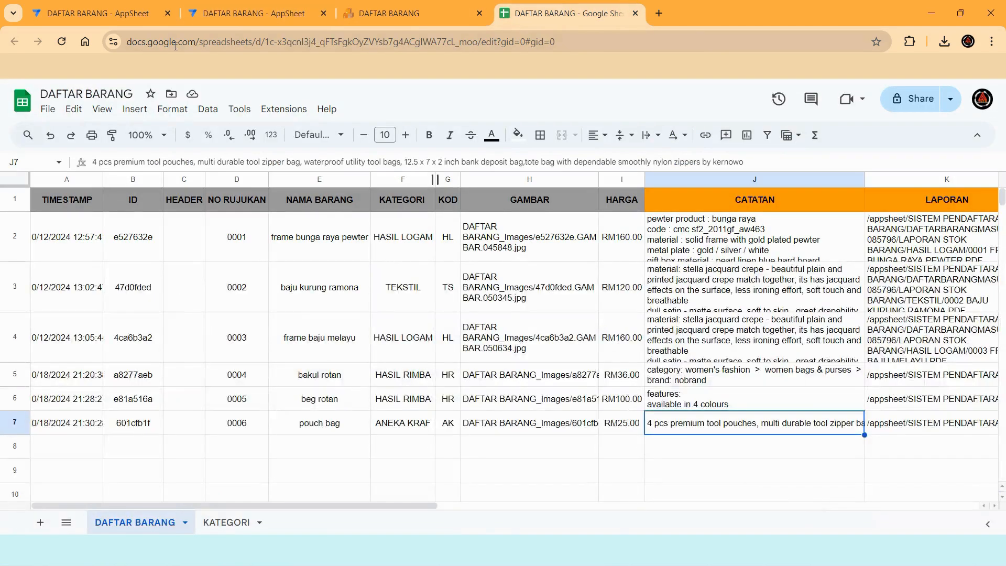
click(180, 46)
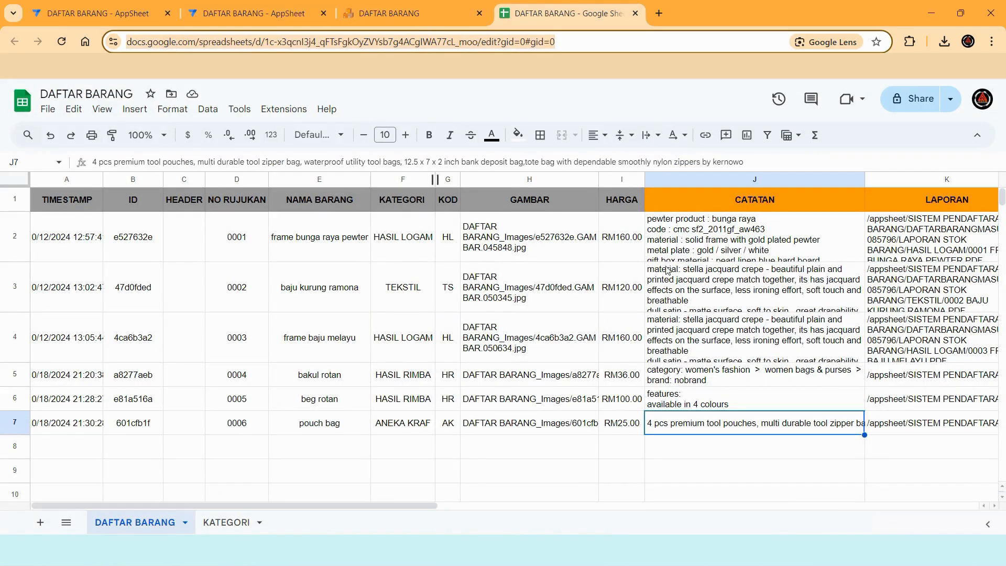
right_click(424, 47)
click(467, 168)
Step: Back in AppSheet, set the action's File expression to the copied spreadsheet URL enclosed in double quotes and save it
click(247, 14)
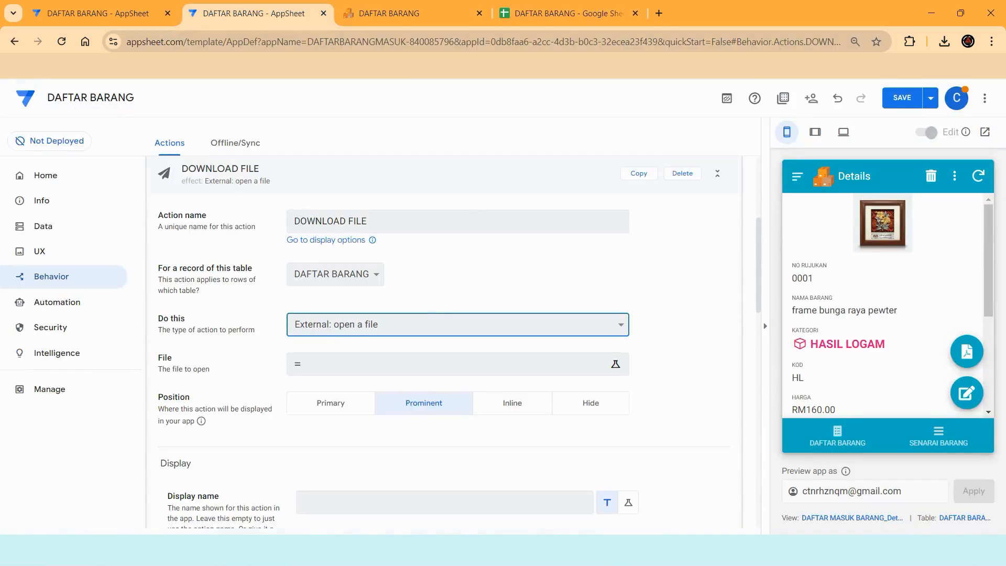
click(414, 316)
click(347, 363)
click(350, 365)
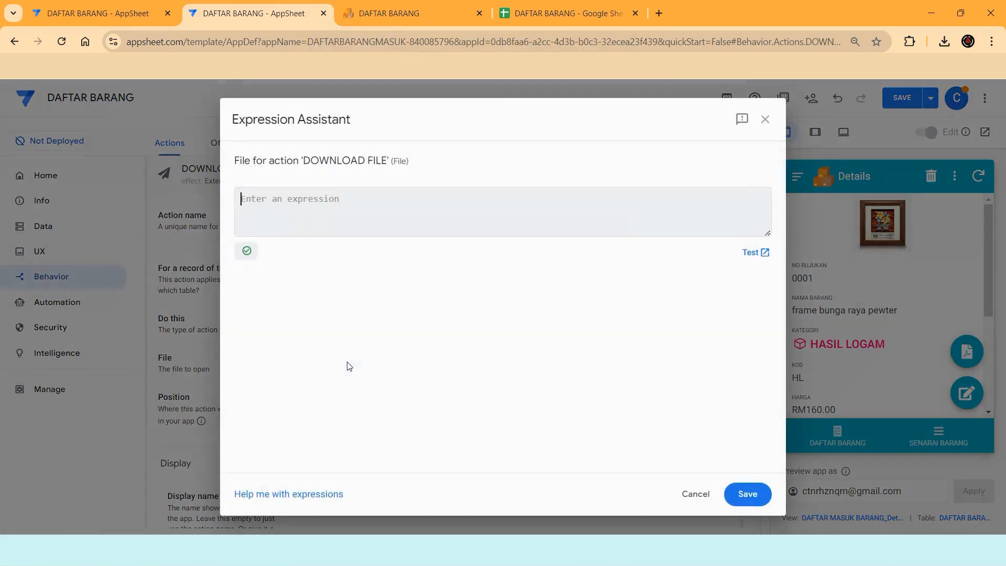
right_click(312, 212)
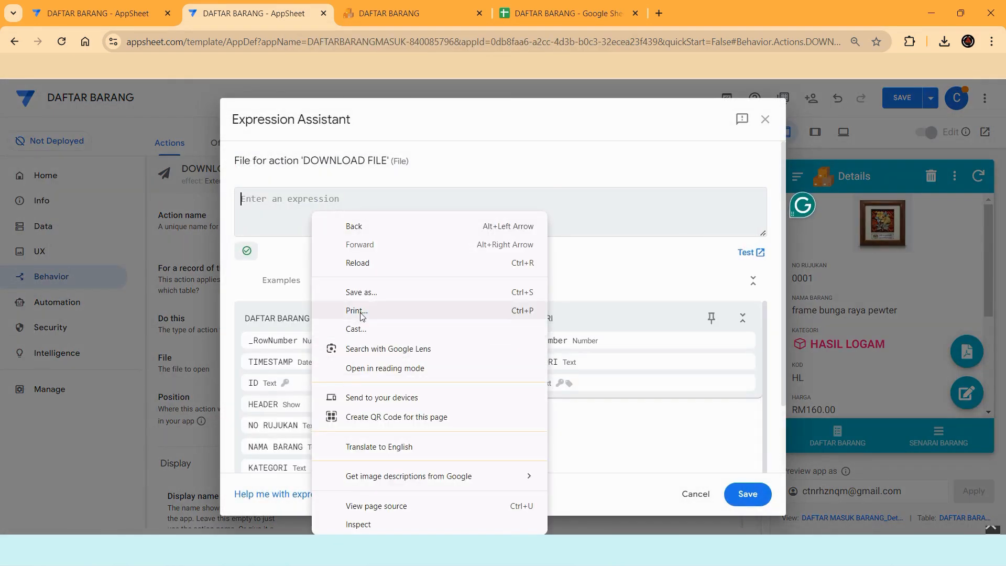
right_click(258, 195)
click(273, 343)
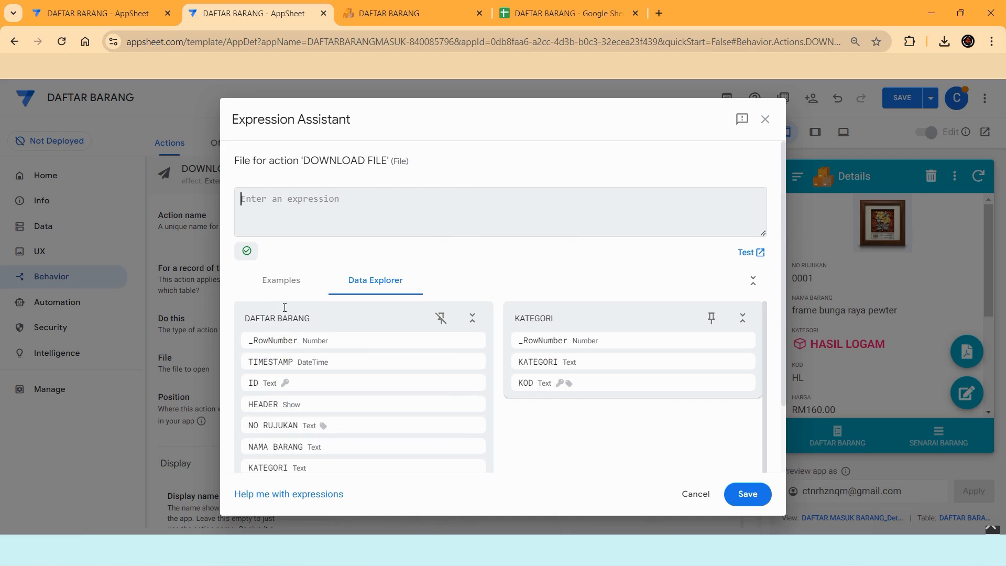
click(243, 198)
text(")
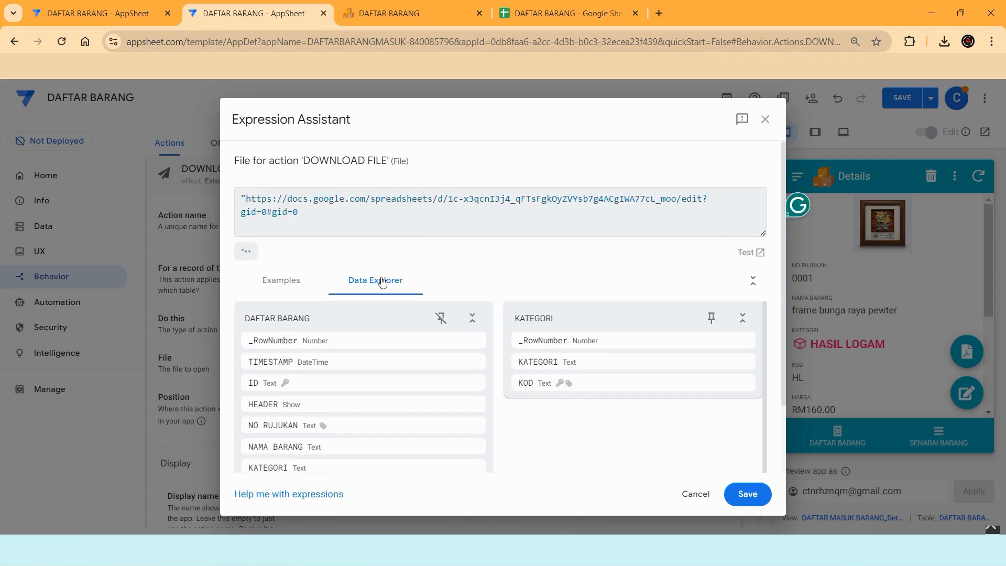
click(377, 216)
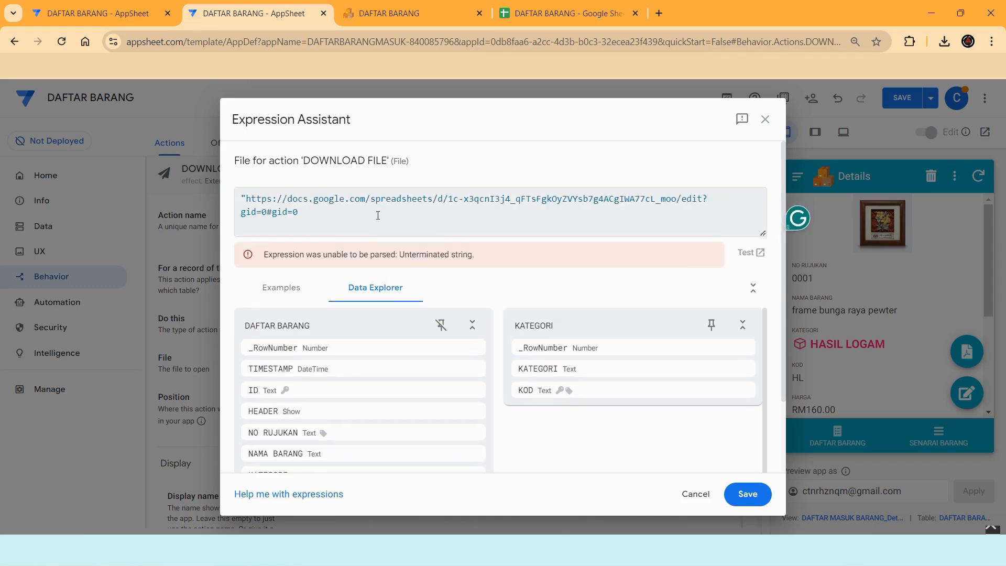
text(")
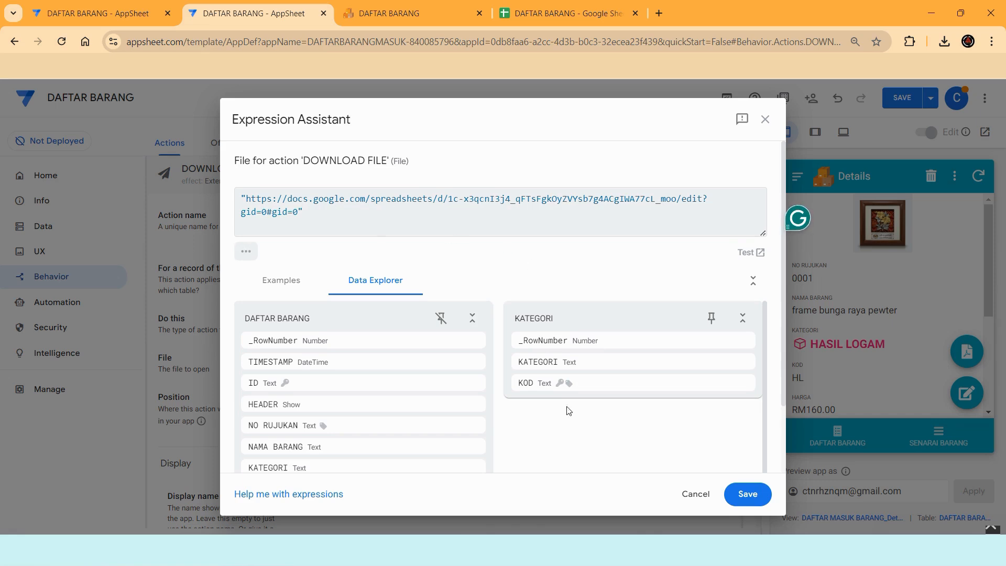
click(755, 501)
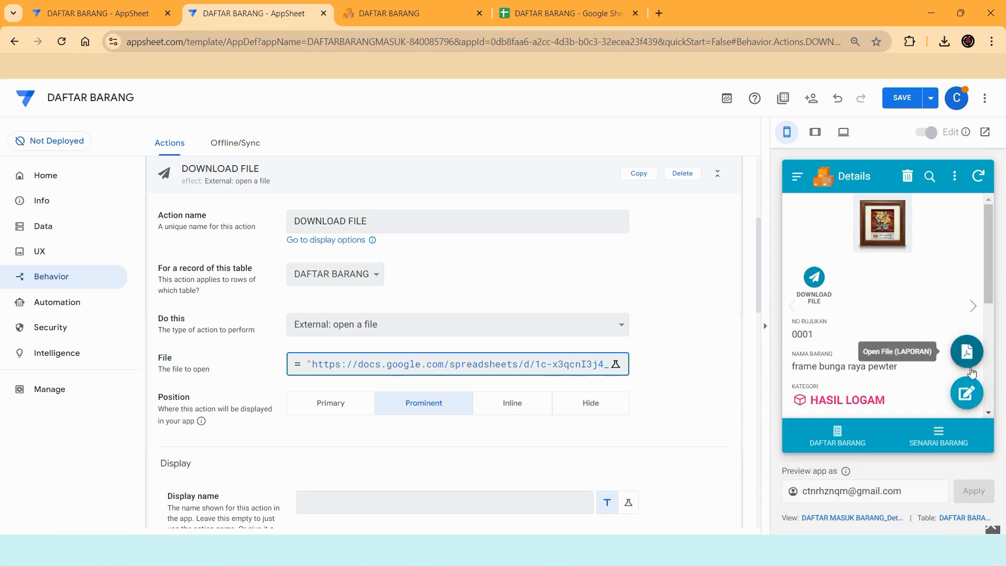
Step: Set the action's position to Primary and its display name to DOWNLOAD FILE
click(336, 404)
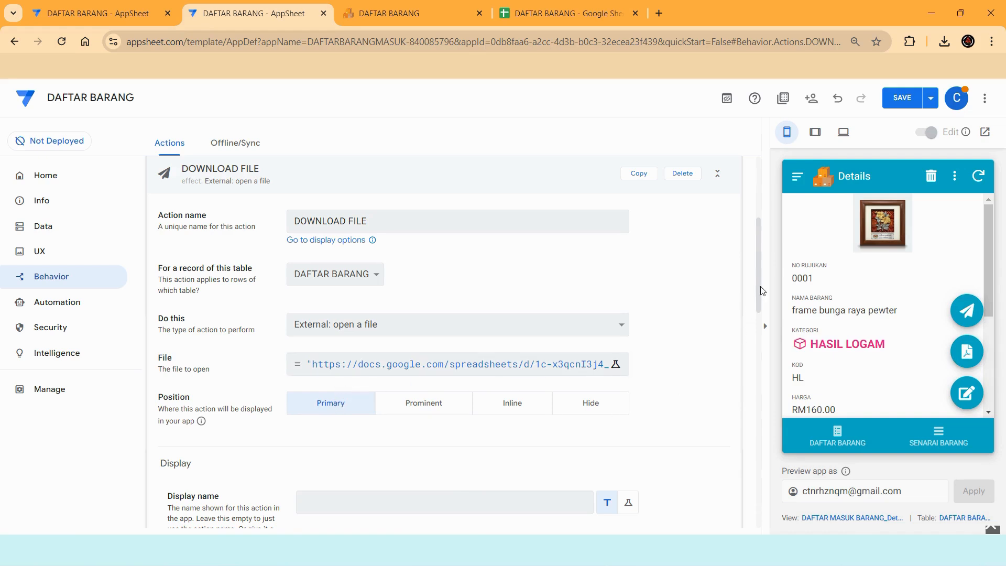
drag(763, 291, 764, 346)
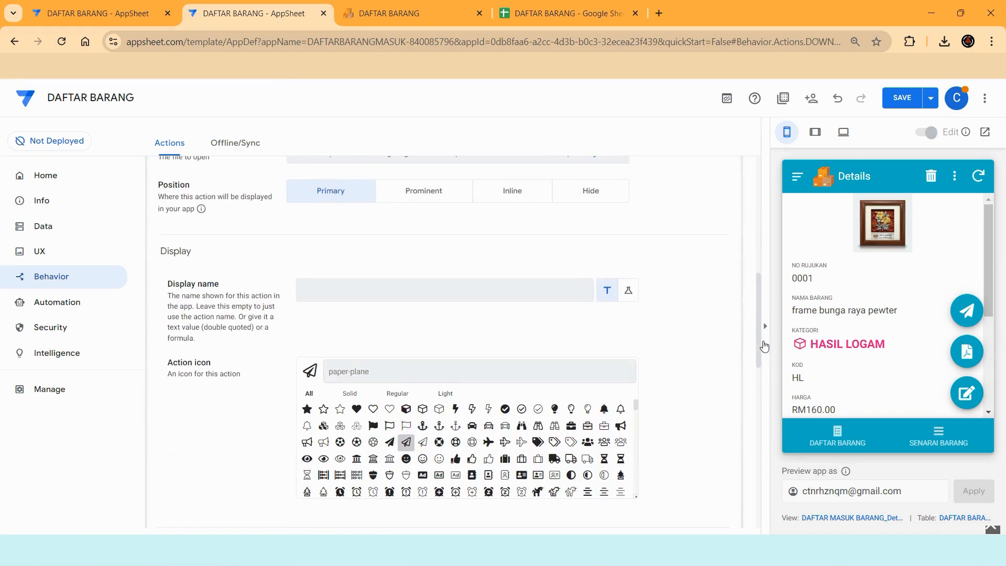
click(436, 289)
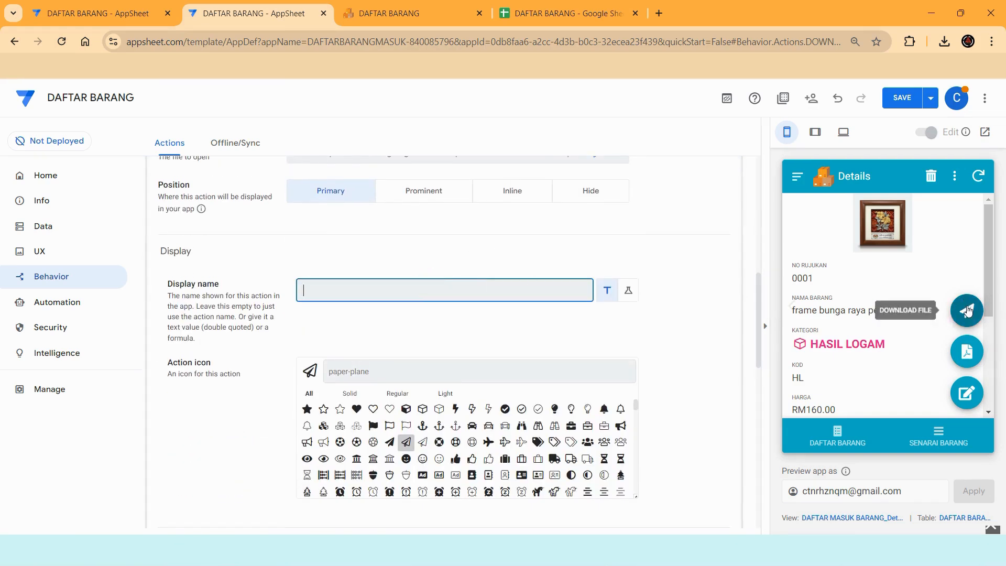
click(328, 284)
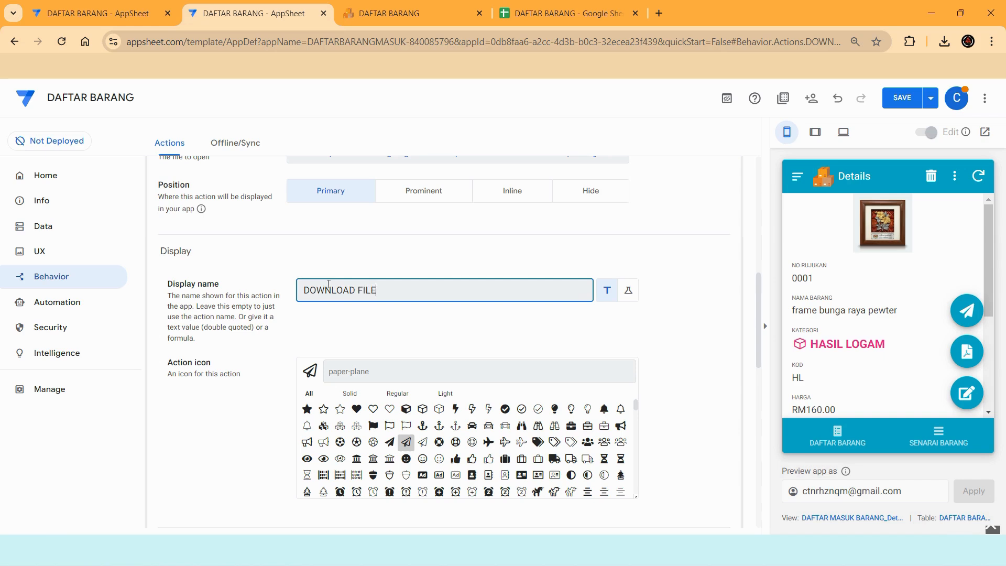
Step: Search the action icons for "download" and choose the solid icon of an arrow pointing down into a tray
click(385, 370)
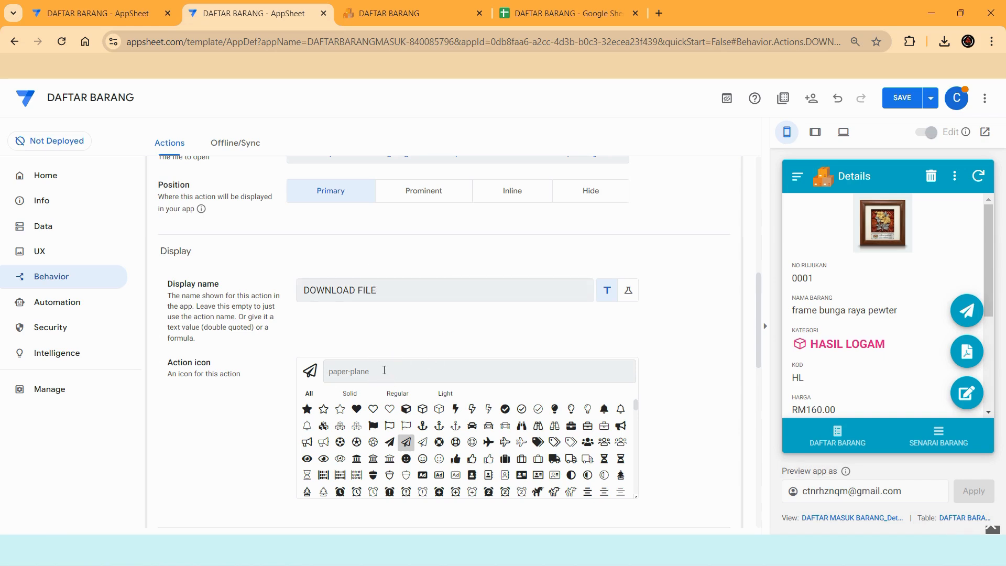
text(dow)
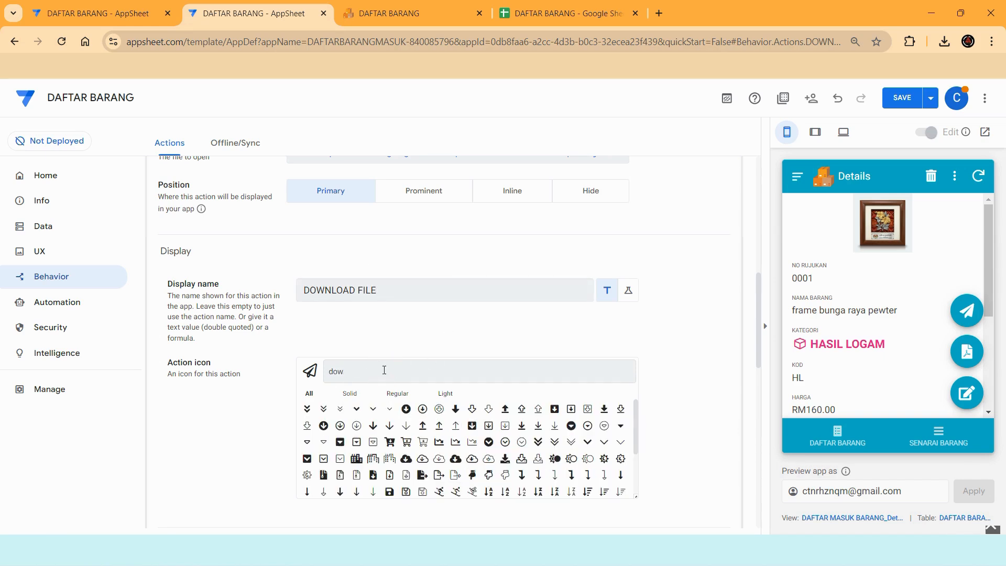
text(nlo)
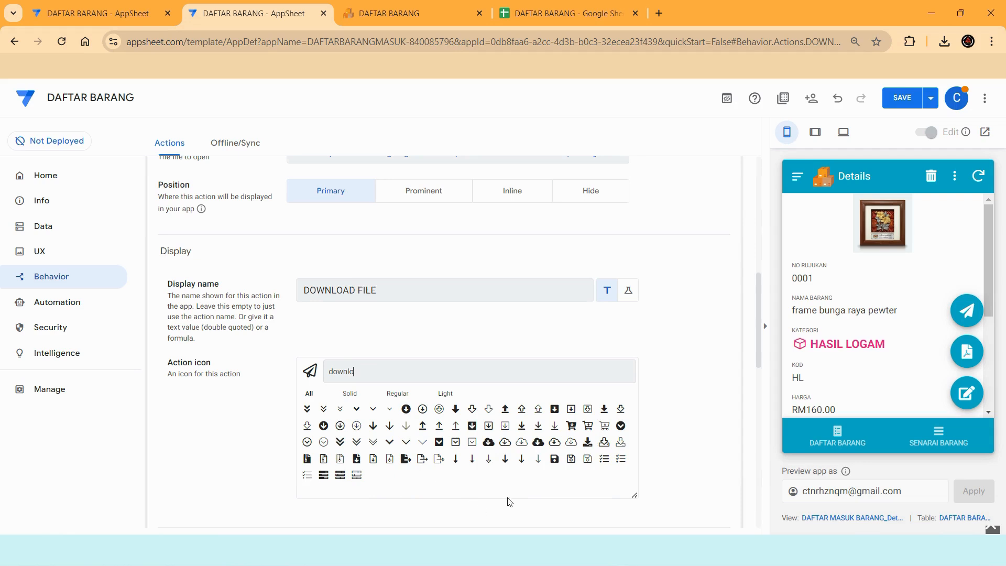
text(a)
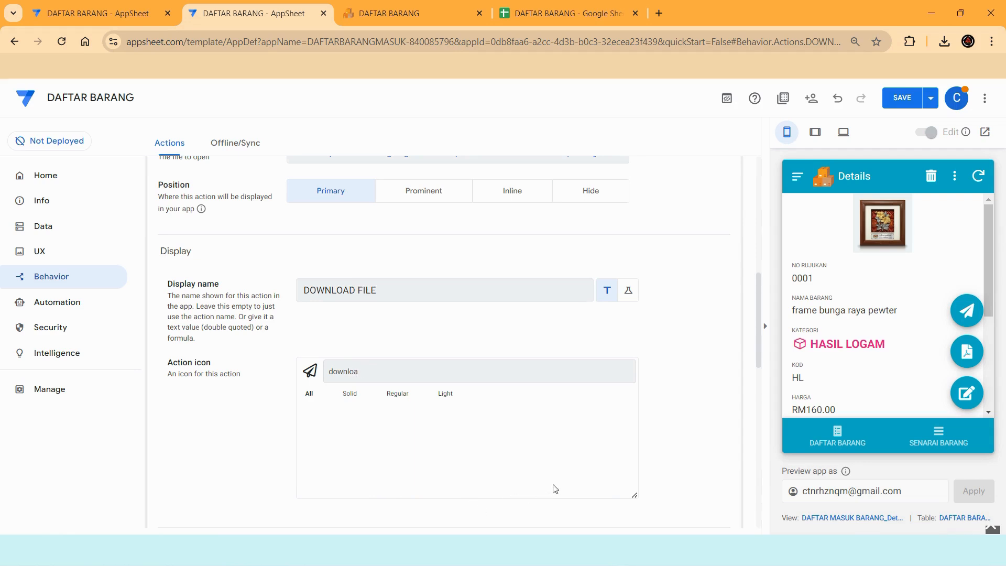
text(fd)
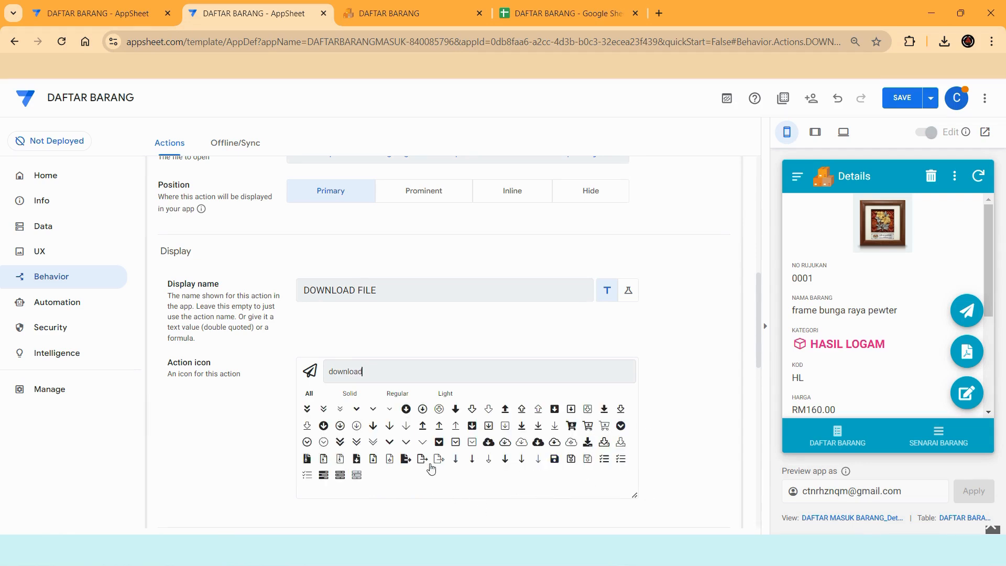
click(585, 445)
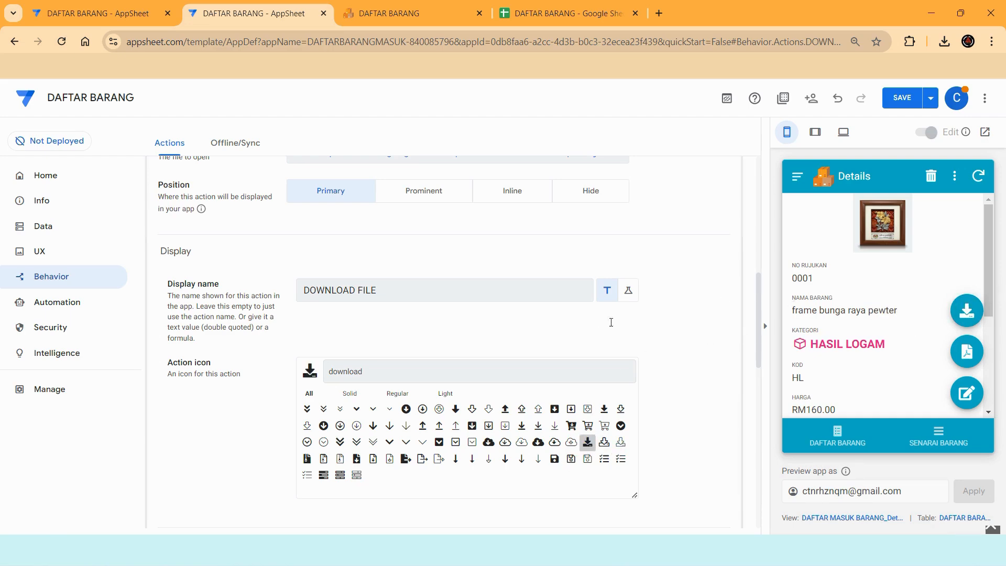
Step: Turn on the confirmation requirement for the DOWNLOAD FILE action and save the app
scroll(608, 326, down, 9)
scroll(622, 326, up, 5)
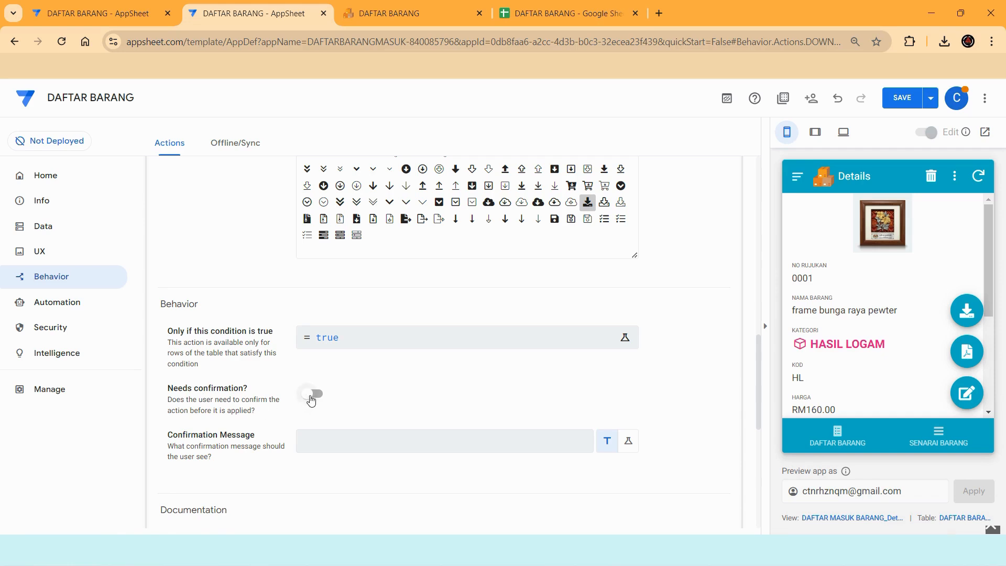
click(311, 400)
click(902, 98)
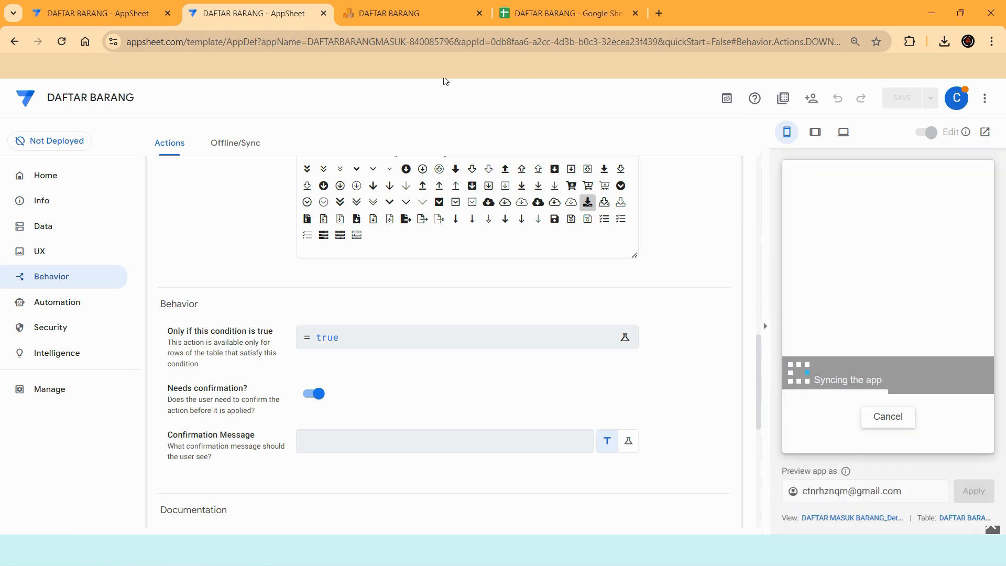
Step: Close the old app preview, reopen the app in a new browser tab, and run its DOWNLOAD FILE action through the confirmation
click(479, 13)
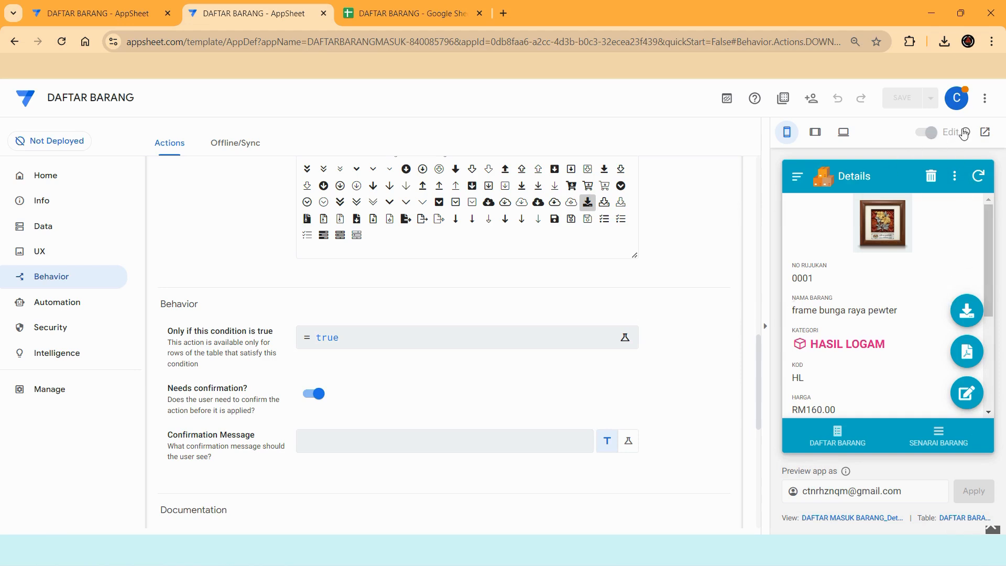
click(985, 132)
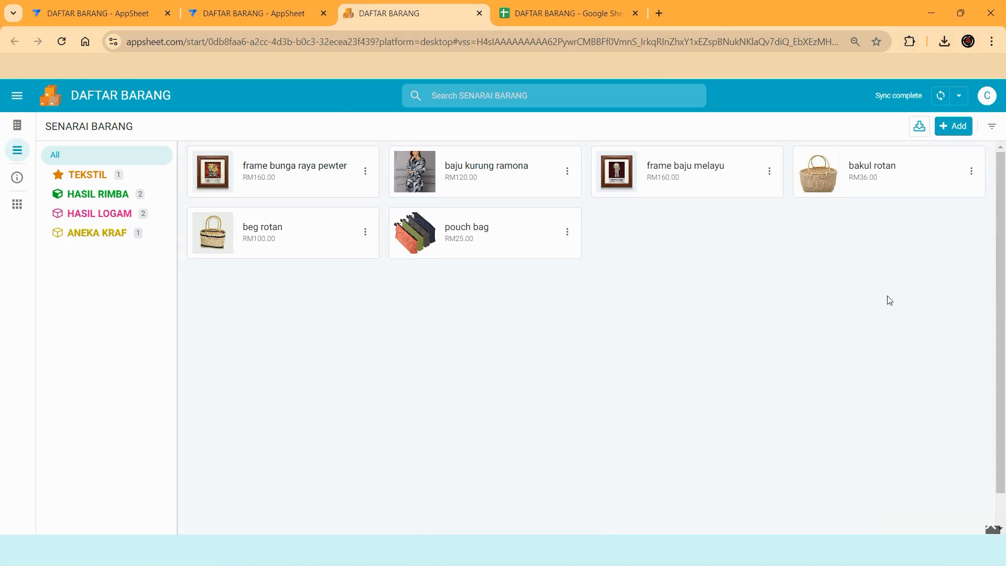
click(921, 127)
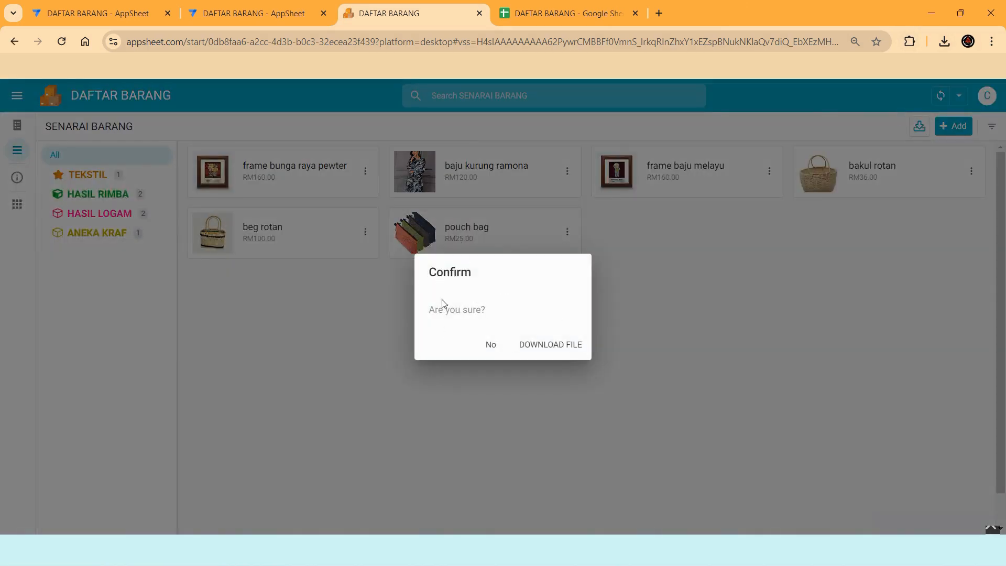
click(242, 21)
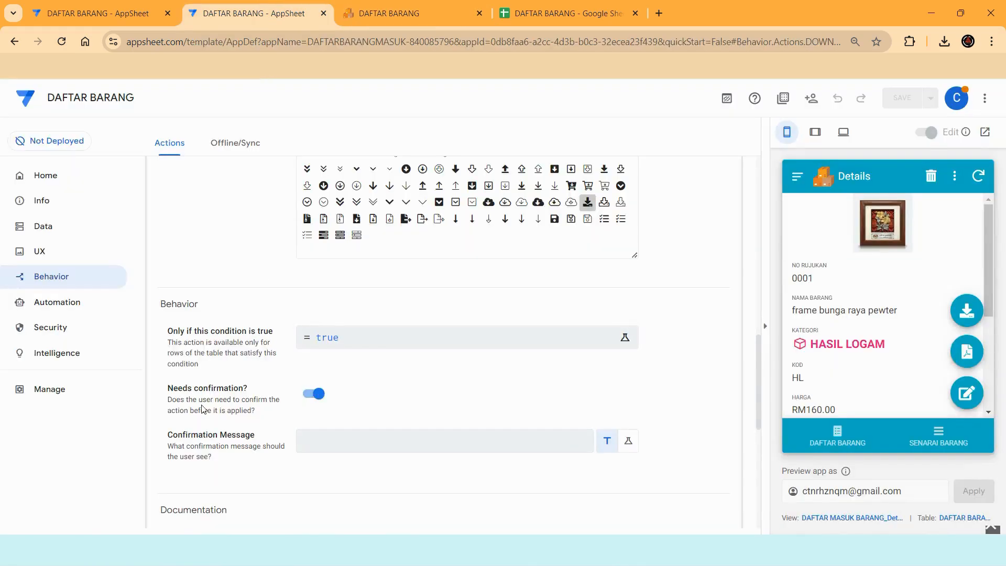
click(398, 16)
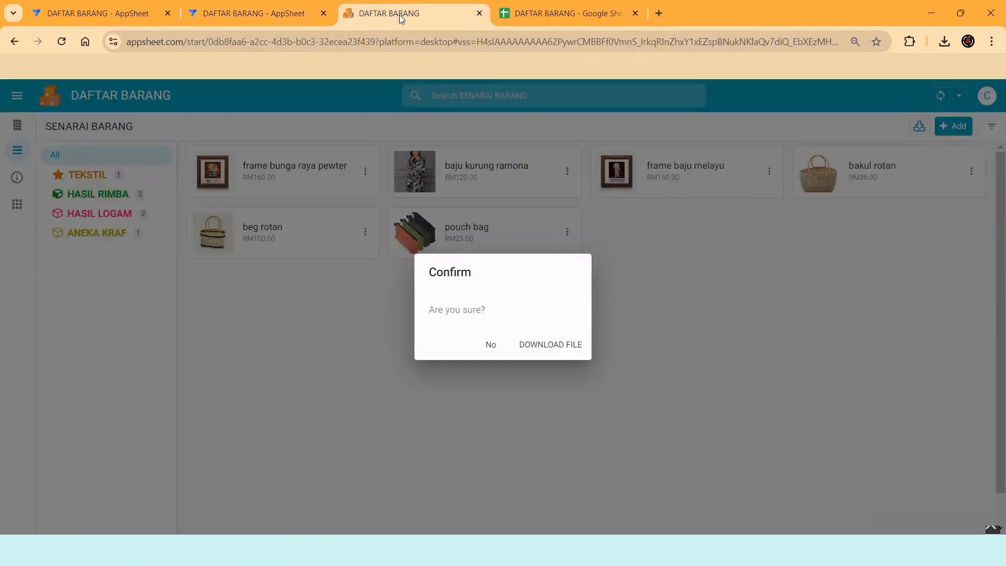
click(546, 342)
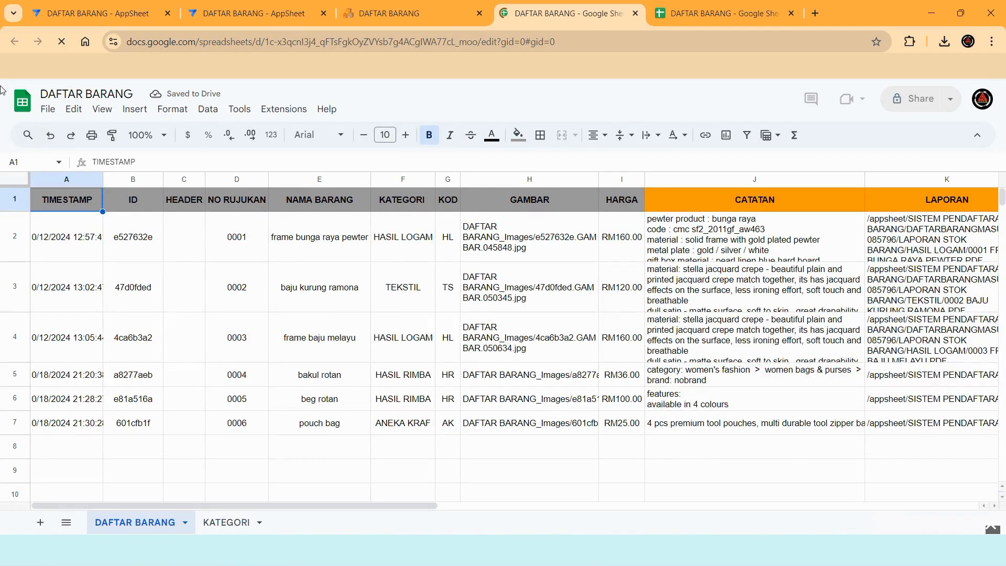
Step: Download the DAFTAR BARANG spreadsheet as a Microsoft Excel worksheet, saving it to the Desktop as DAFTAR BARANG (1)
click(48, 109)
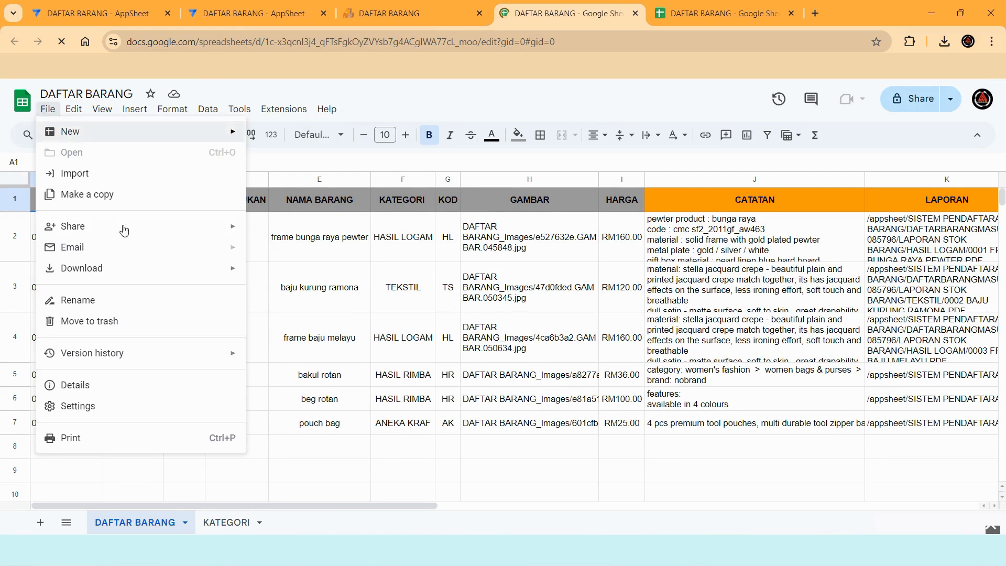
key(Escape)
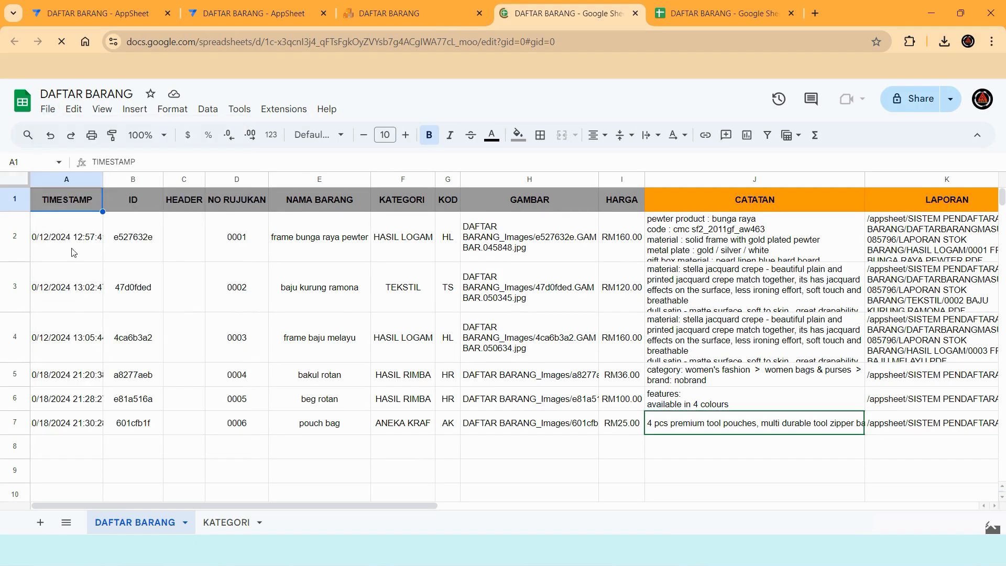
click(49, 110)
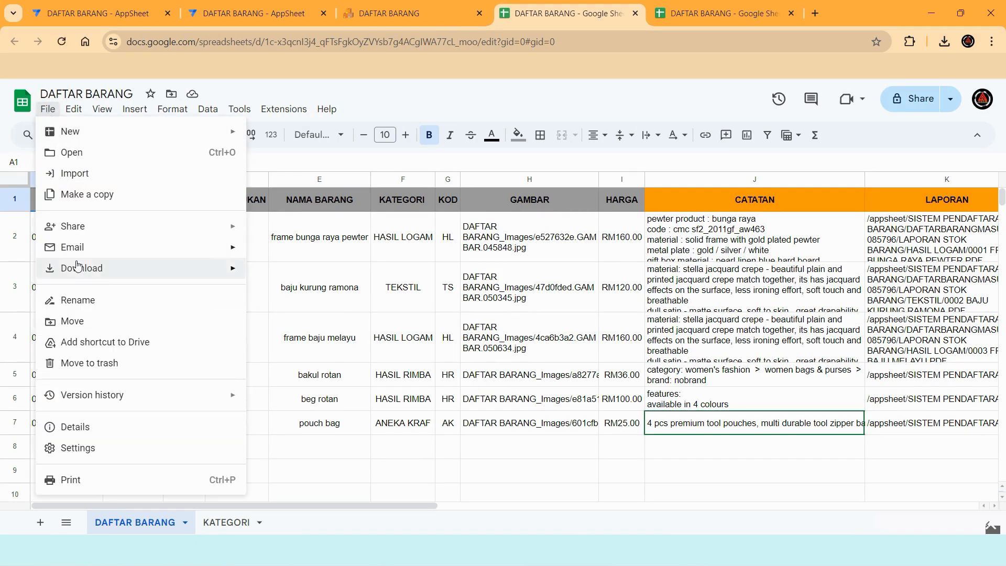
mouse_move(78, 265)
click(284, 274)
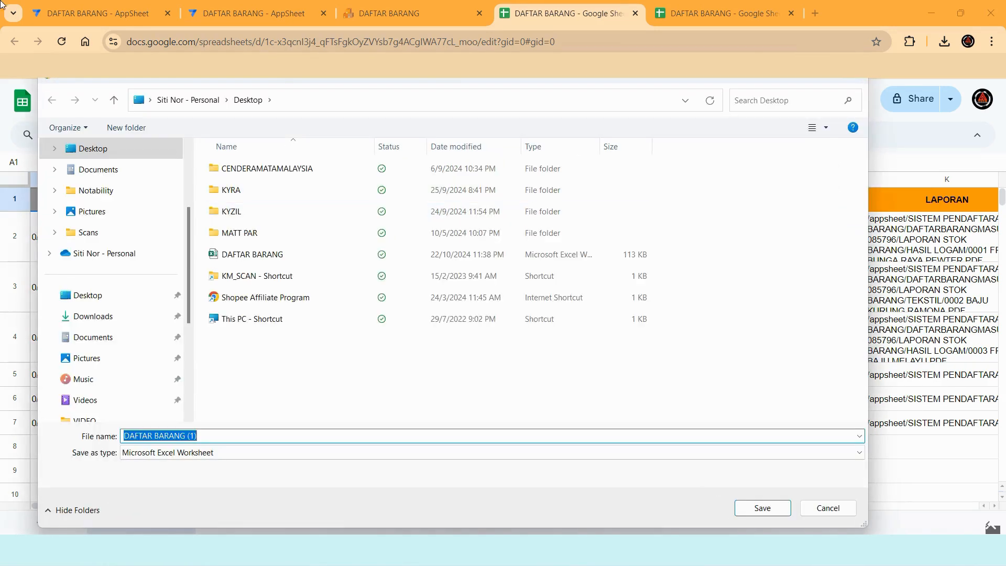
click(762, 508)
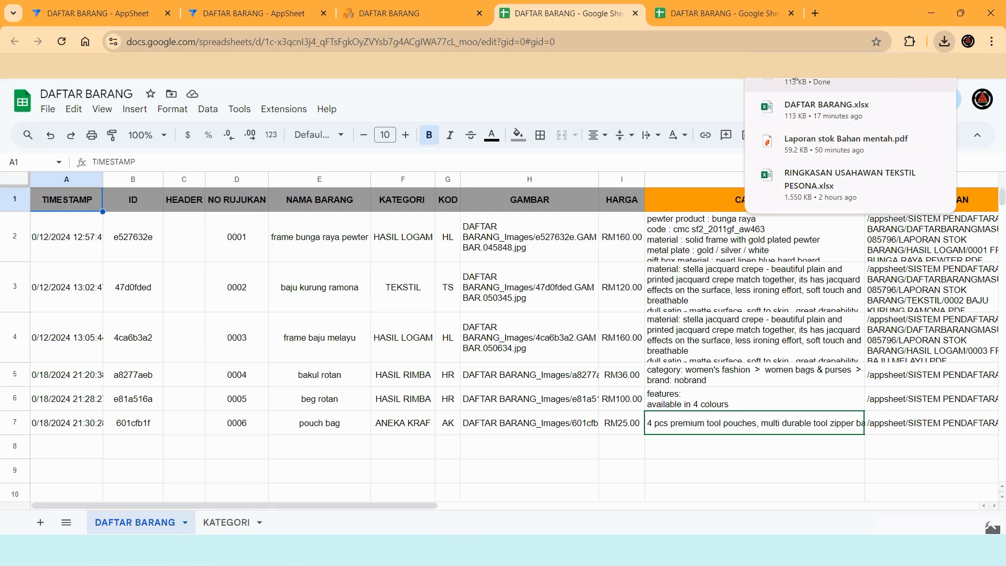
Step: Open the downloaded DAFTAR BARANG (1) file in Excel and autofit the widths of the HARGA and TIMESTAMP columns
click(795, 80)
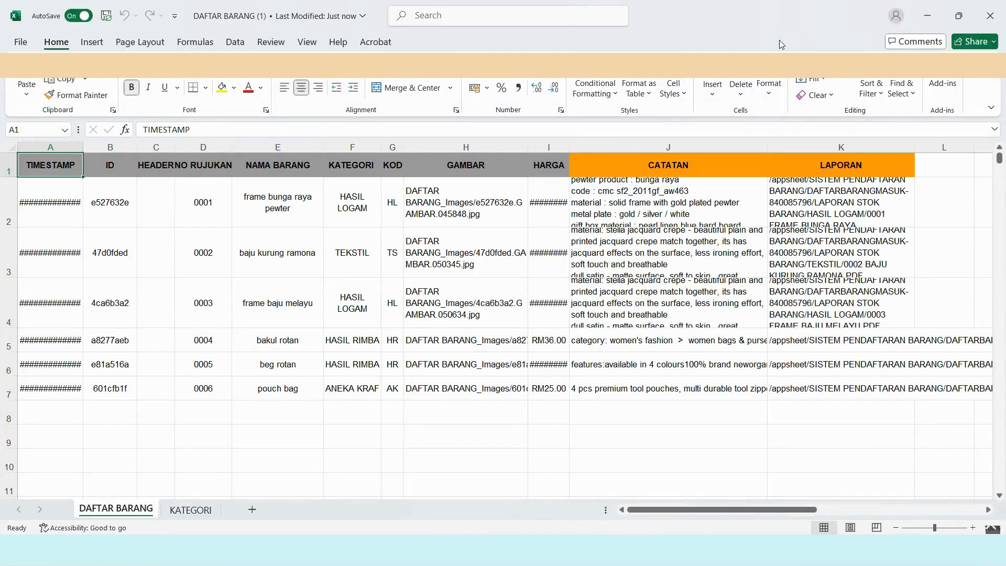
double_click(570, 146)
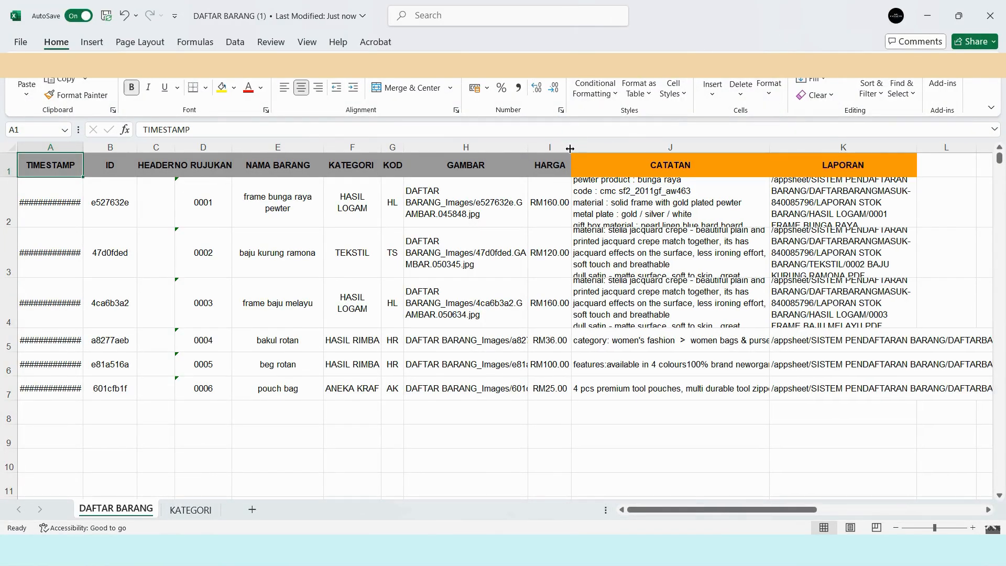
double_click(82, 146)
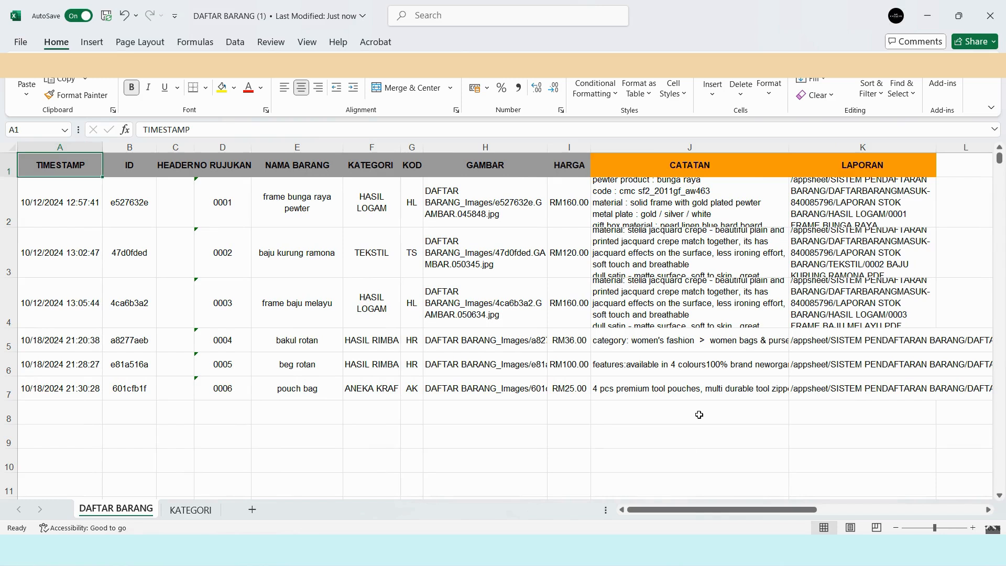